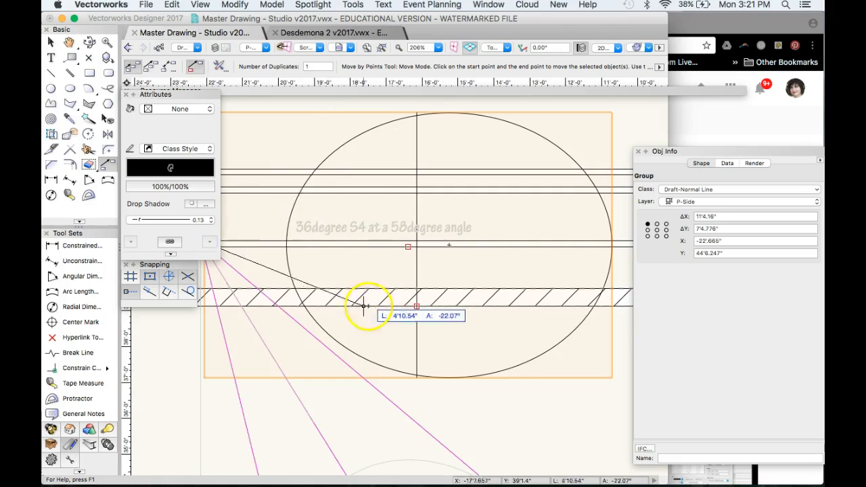
Step: Move the 36-degree S4 beam group from the section view onto SR Side 1 unit 2 in the plan
{"action": "scroll", "coordinate": [418, 198], "scroll_direction": "down", "scroll_amount": 4}
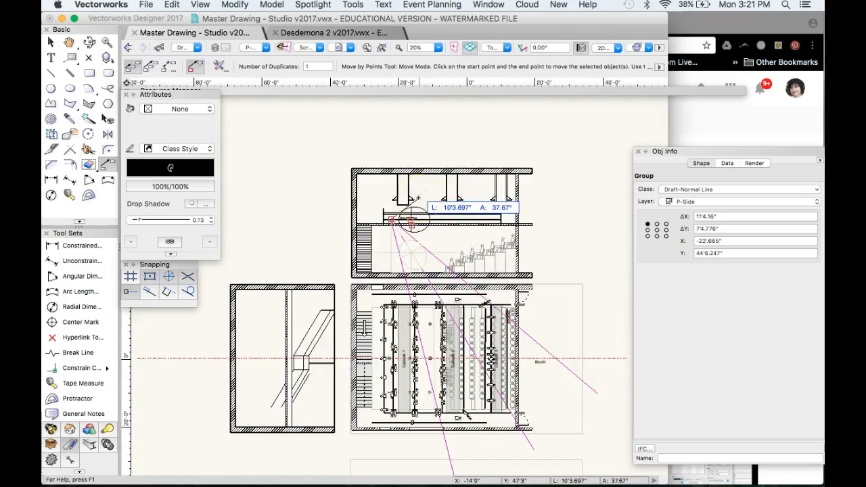
{"action": "scroll", "coordinate": [397, 342], "scroll_direction": "up", "scroll_amount": 4}
{"action": "scroll", "coordinate": [411, 336], "scroll_direction": "up", "scroll_amount": 8}
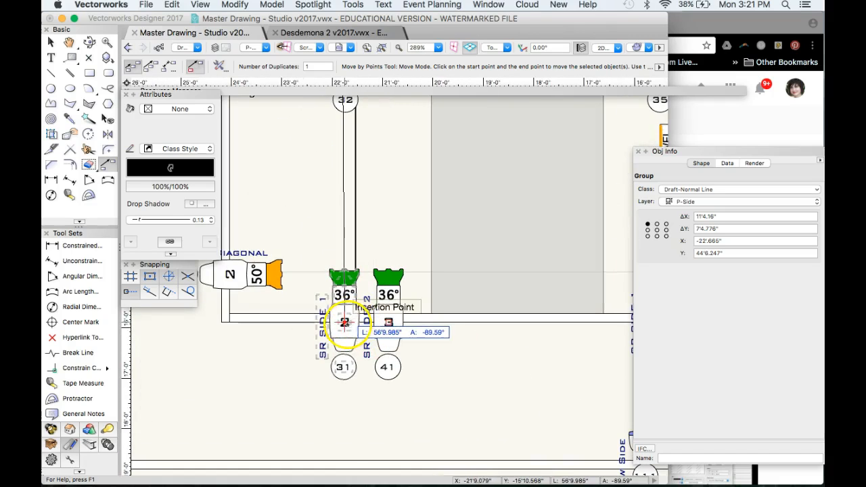
{"action": "left_click", "coordinate": [346, 323]}
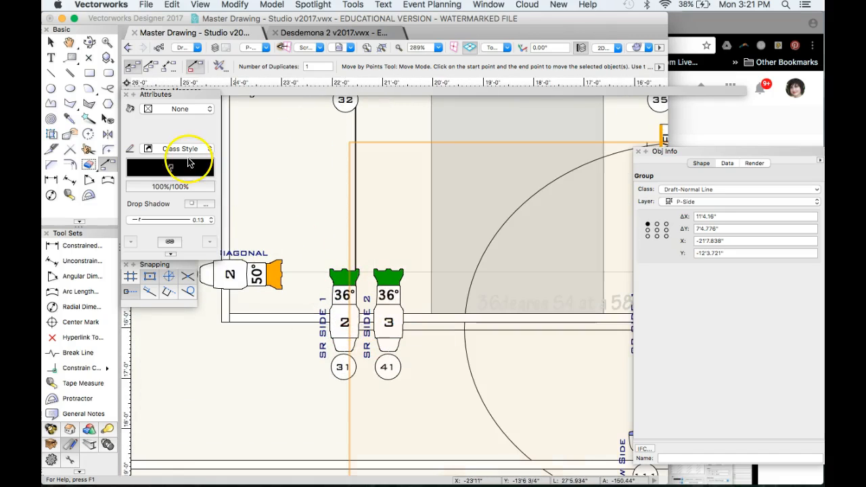
{"action": "left_click", "coordinate": [89, 134]}
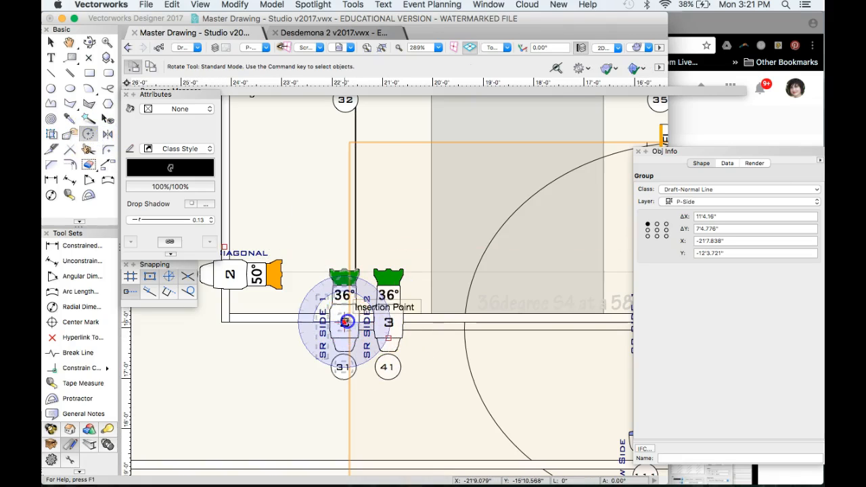
{"action": "left_click", "coordinate": [345, 322]}
{"action": "left_click", "coordinate": [483, 329]}
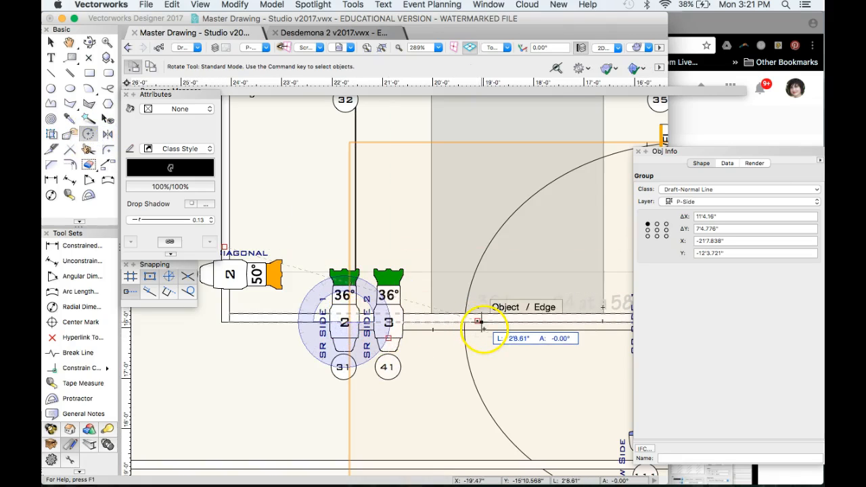
{"action": "key", "text": "Escape"}
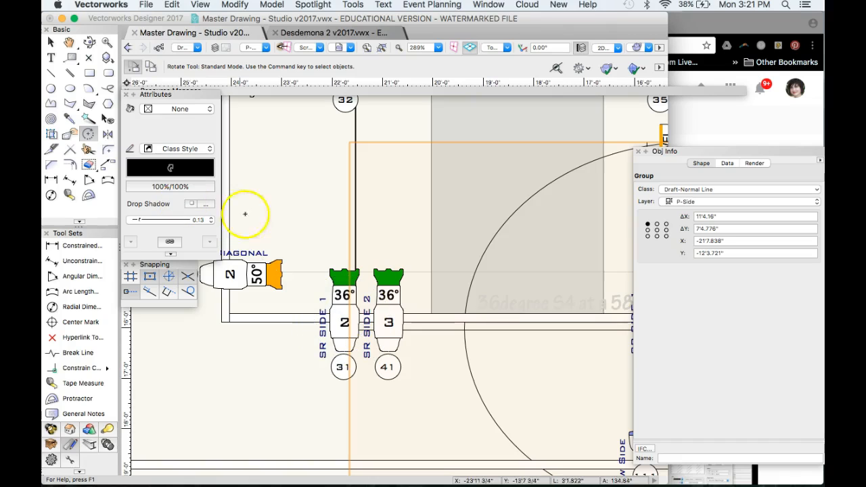
Step: Try to move the beam group onto the insertion point of SR Side 1 unit 2, and undo the move
{"action": "left_click", "coordinate": [107, 165]}
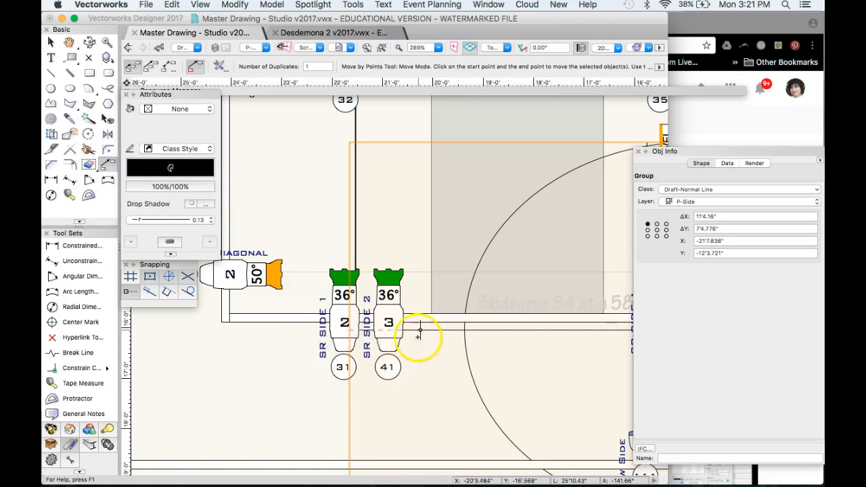
{"action": "left_click", "coordinate": [346, 327]}
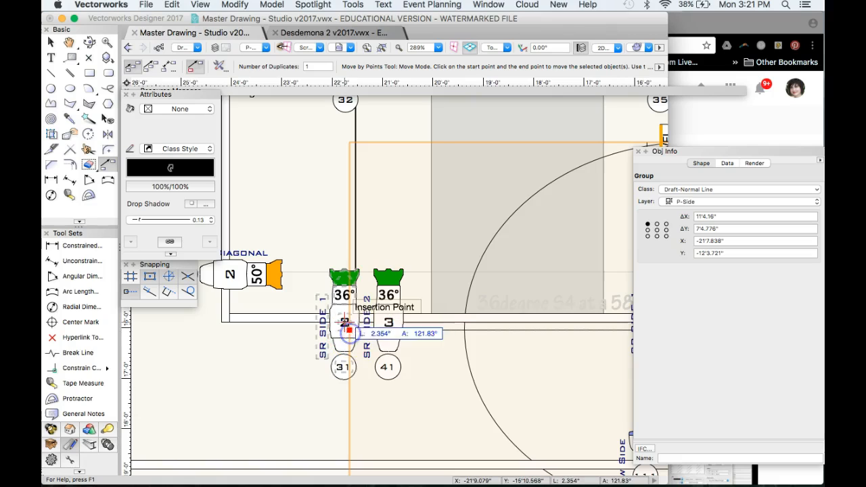
{"action": "left_click", "coordinate": [345, 322]}
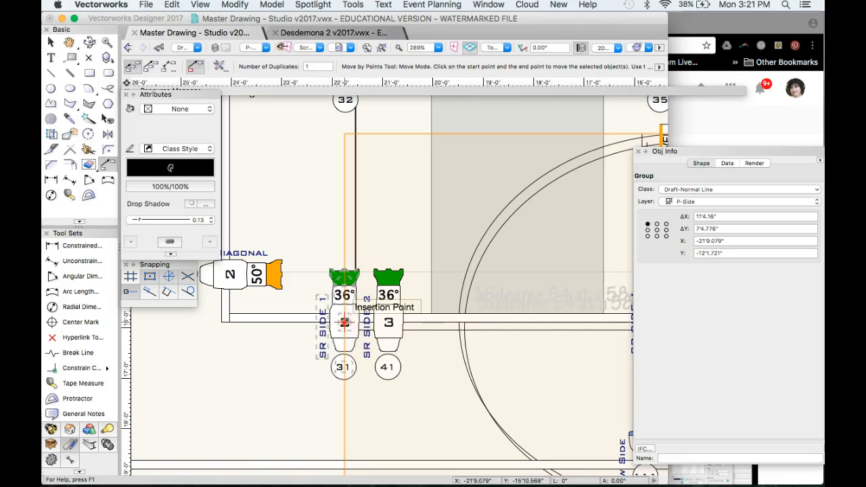
{"action": "key", "text": "x"}
{"action": "key", "text": "super+z"}
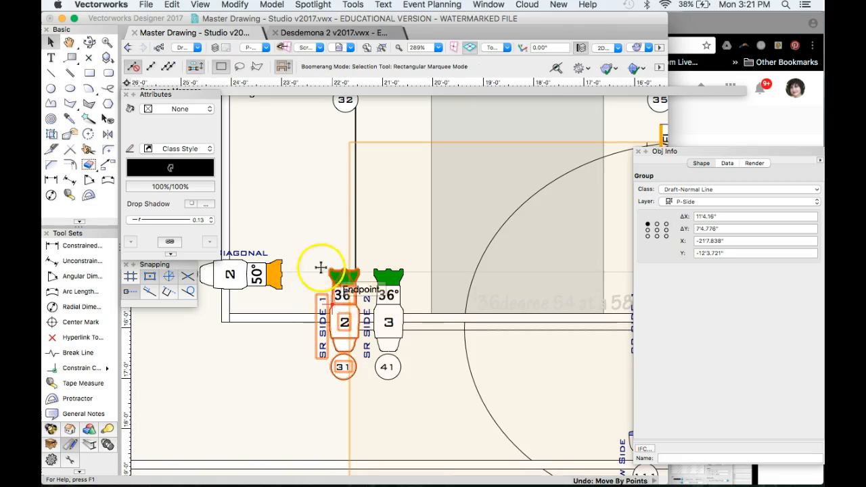
Step: Move the beam group by points so its beam origin snaps to the endpoint at the front of unit 2's body
{"action": "key", "text": "shift+m"}
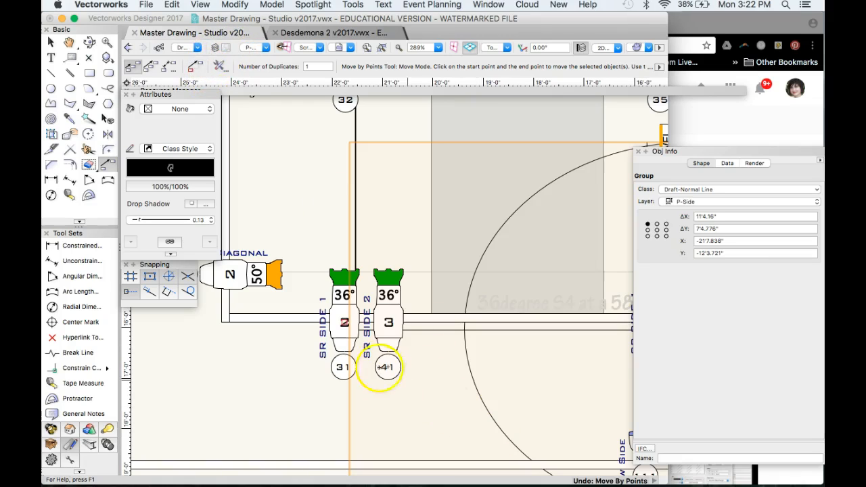
{"action": "left_click", "coordinate": [347, 330]}
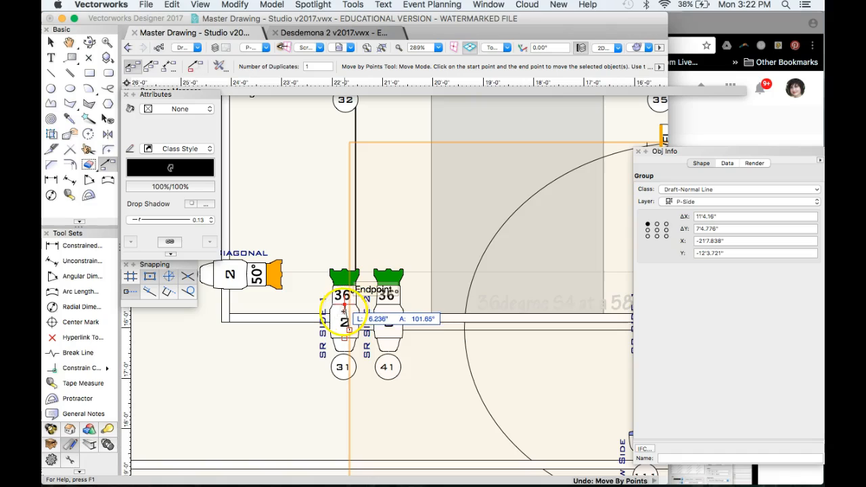
{"action": "left_click", "coordinate": [344, 306]}
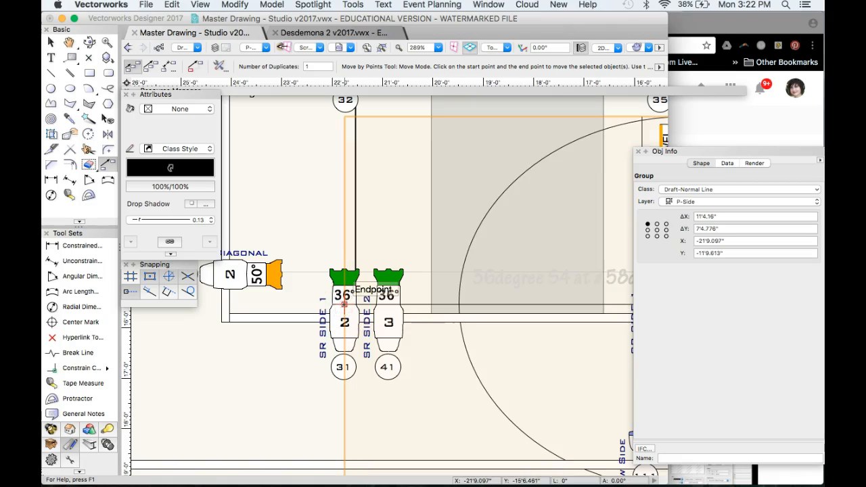
Step: Rotate the beam group about 99.6° around its origin at unit 2 so it aims toward acting area 1
{"action": "left_click", "coordinate": [88, 134]}
{"action": "left_click", "coordinate": [344, 310]}
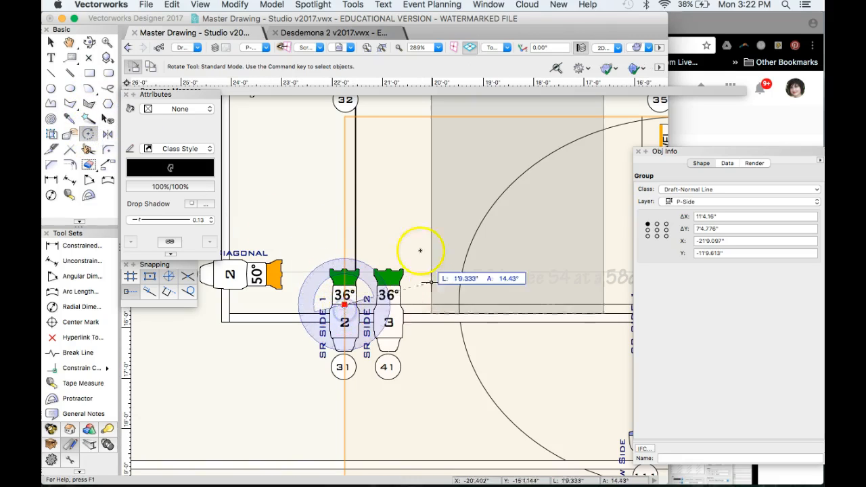
{"action": "left_click", "coordinate": [495, 352]}
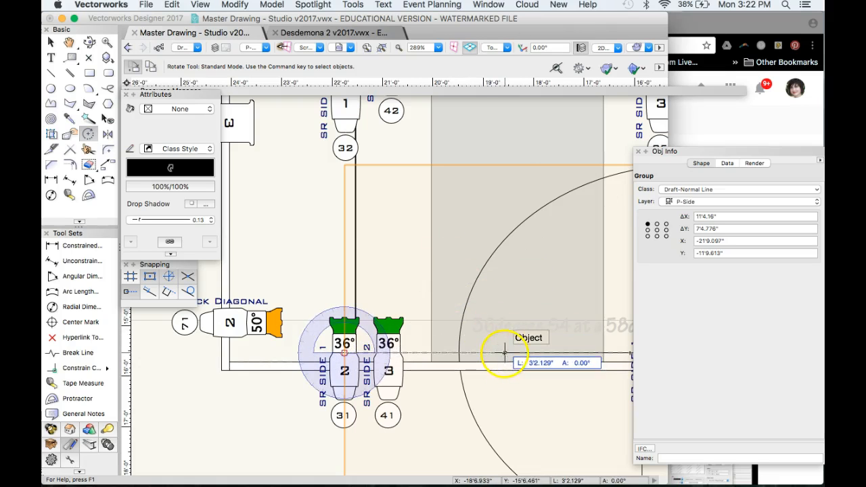
{"action": "scroll", "coordinate": [339, 203], "scroll_direction": "down", "scroll_amount": 3}
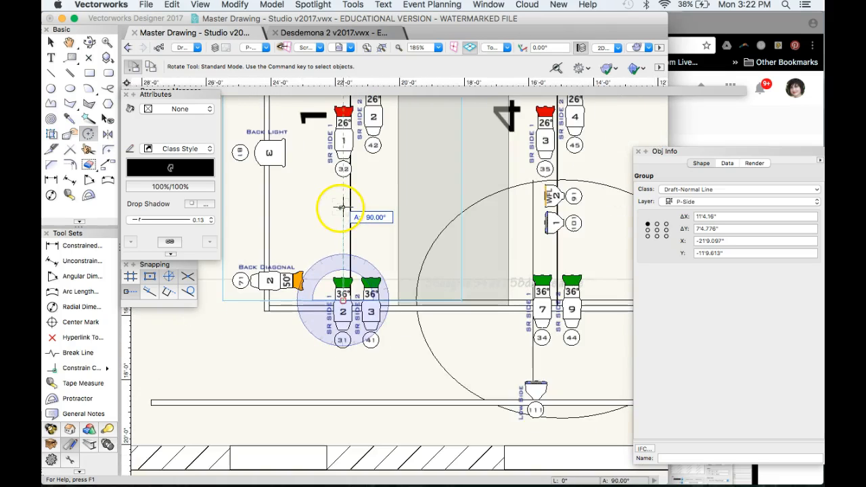
{"action": "scroll", "coordinate": [343, 207], "scroll_direction": "down", "scroll_amount": 3}
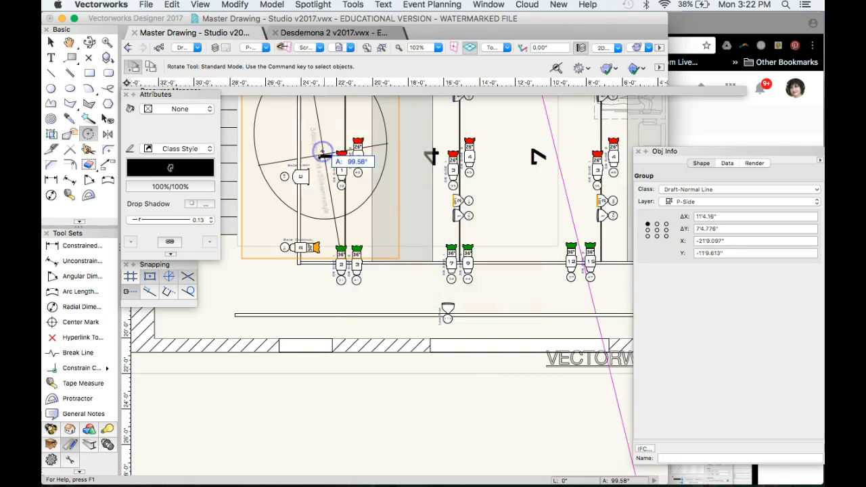
{"action": "left_click", "coordinate": [323, 153]}
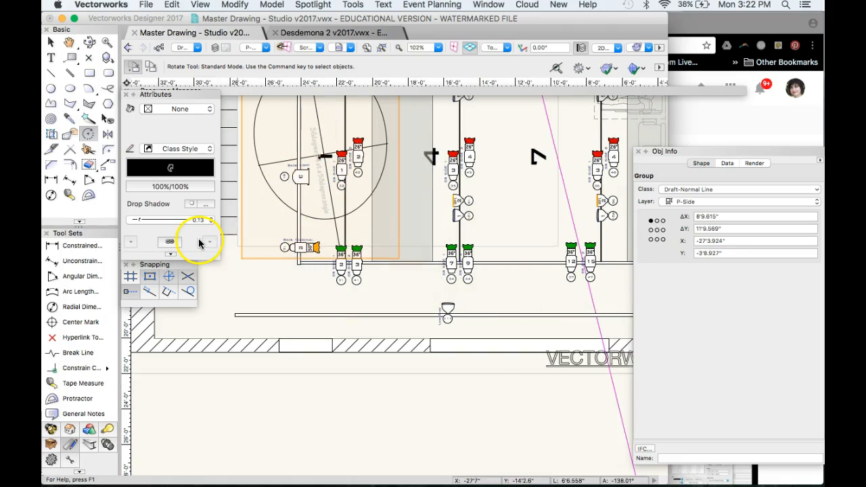
Step: Duplicate the beam group by points, keeping the original, from SR Side 1 unit 2 to SR Side 1 unit 7
{"action": "scroll", "coordinate": [284, 271], "scroll_direction": "up", "scroll_amount": 6}
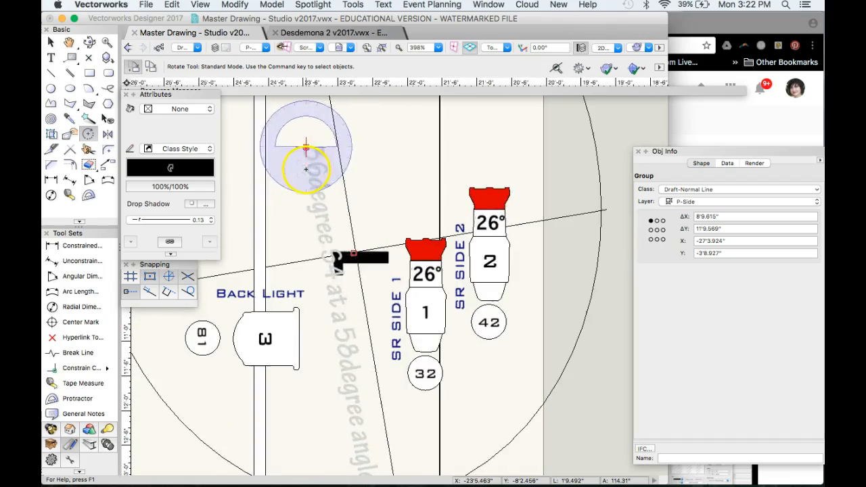
{"action": "scroll", "coordinate": [306, 169], "scroll_direction": "down", "scroll_amount": 3}
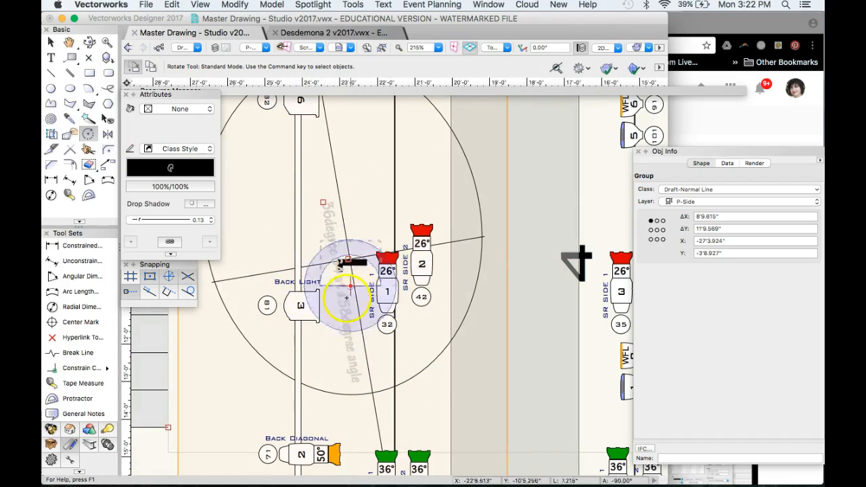
{"action": "scroll", "coordinate": [316, 298], "scroll_direction": "down", "scroll_amount": 5}
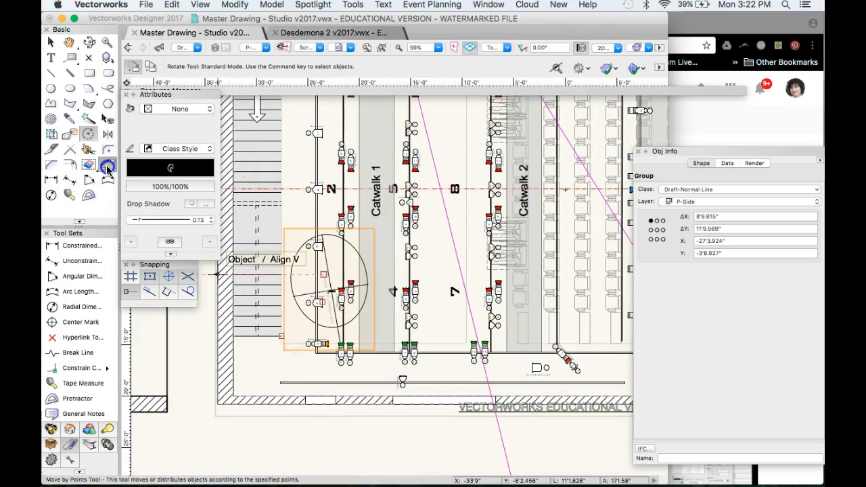
{"action": "left_click", "coordinate": [107, 169]}
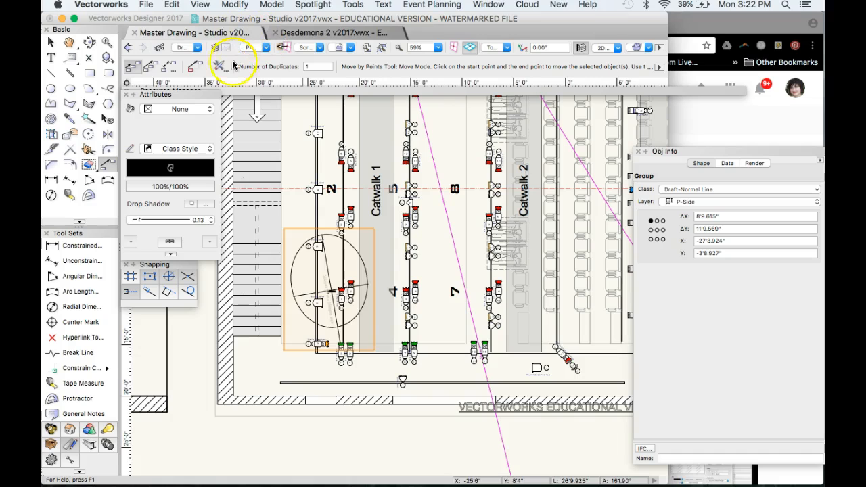
{"action": "left_click", "coordinate": [197, 65]}
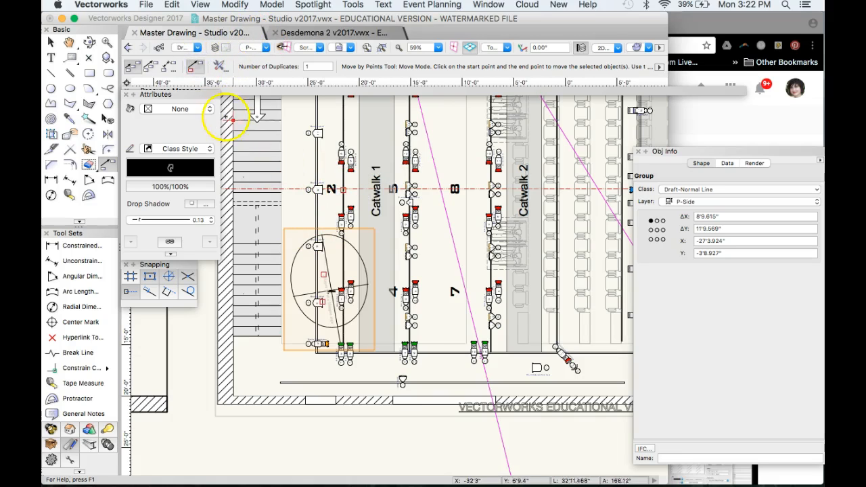
{"action": "scroll", "coordinate": [357, 344], "scroll_direction": "up", "scroll_amount": 4}
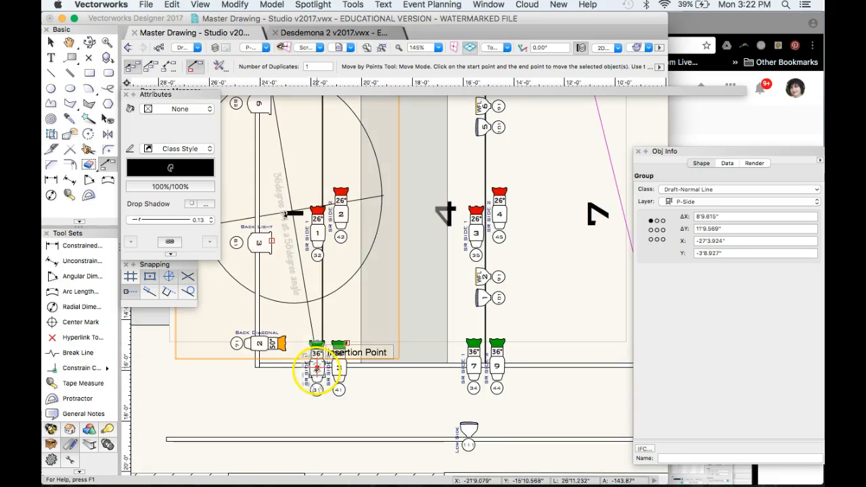
{"action": "scroll", "coordinate": [317, 365], "scroll_direction": "up", "scroll_amount": 3}
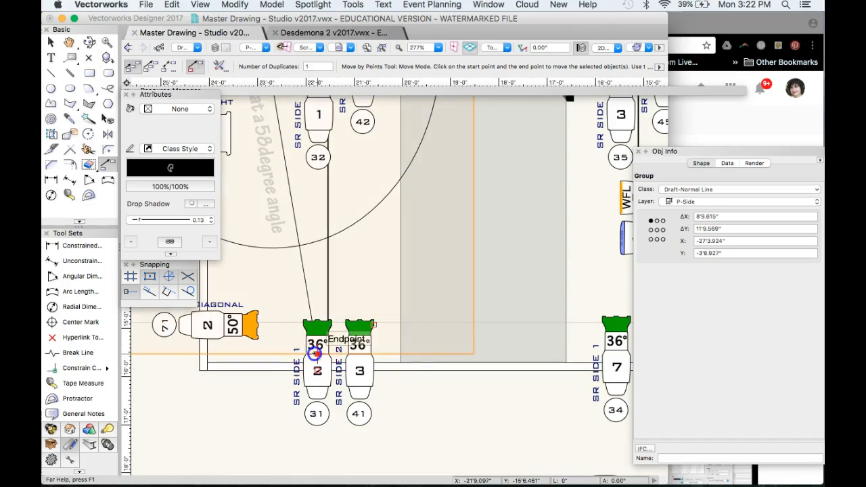
{"action": "left_click", "coordinate": [316, 354]}
{"action": "scroll", "coordinate": [315, 354], "scroll_direction": "down", "scroll_amount": 3}
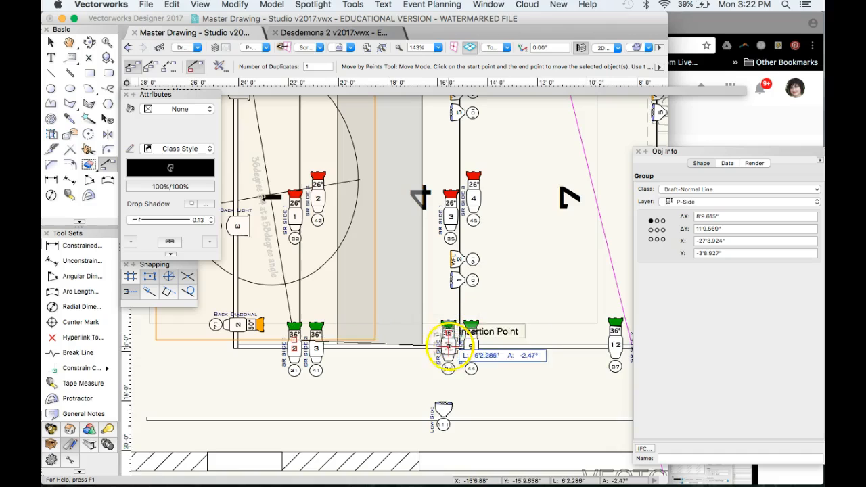
{"action": "scroll", "coordinate": [448, 347], "scroll_direction": "up", "scroll_amount": 4}
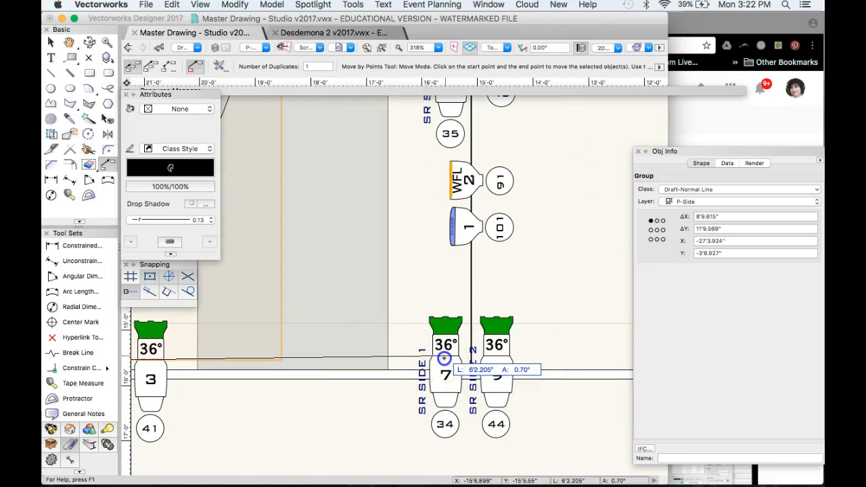
{"action": "left_click", "coordinate": [444, 359]}
Step: Duplicate the beam group from SR Side 1 unit 7 to the matching point on unit 12 for acting area 7
{"action": "scroll", "coordinate": [445, 356], "scroll_direction": "down", "scroll_amount": 5}
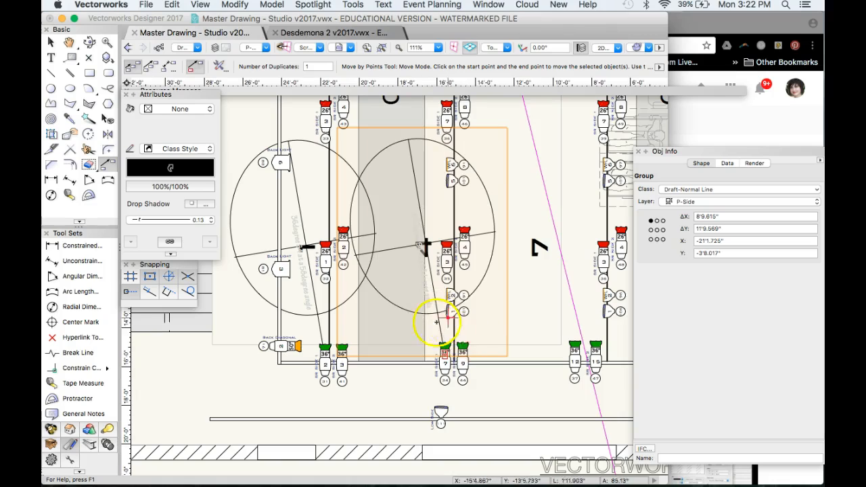
{"action": "scroll", "coordinate": [445, 354], "scroll_direction": "up", "scroll_amount": 4}
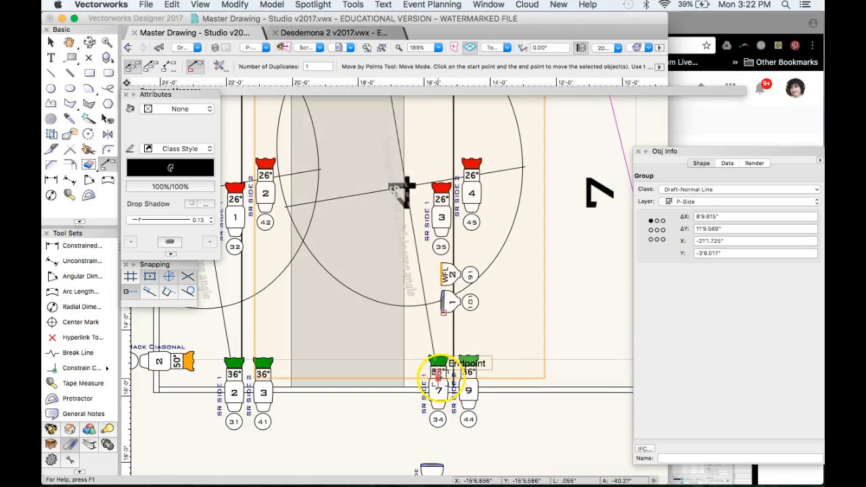
{"action": "left_click", "coordinate": [441, 379]}
{"action": "scroll", "coordinate": [349, 377], "scroll_direction": "down", "scroll_amount": 3}
{"action": "scroll", "coordinate": [506, 379], "scroll_direction": "up", "scroll_amount": 3}
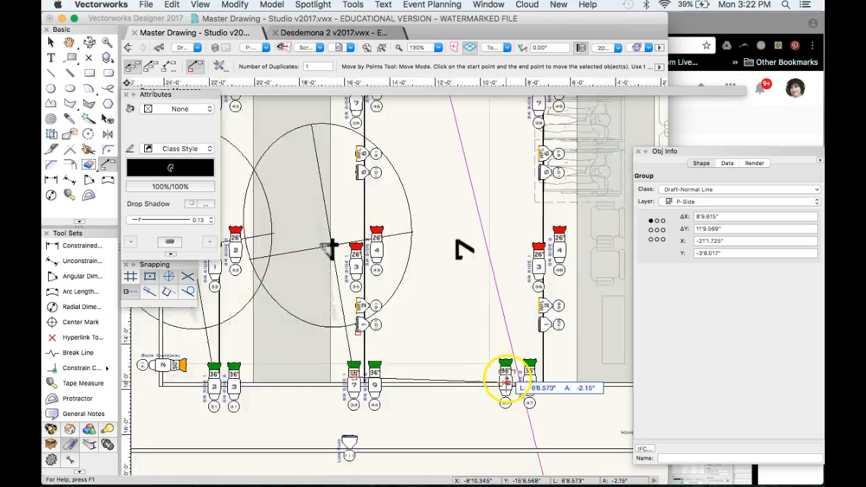
{"action": "left_click", "coordinate": [504, 373]}
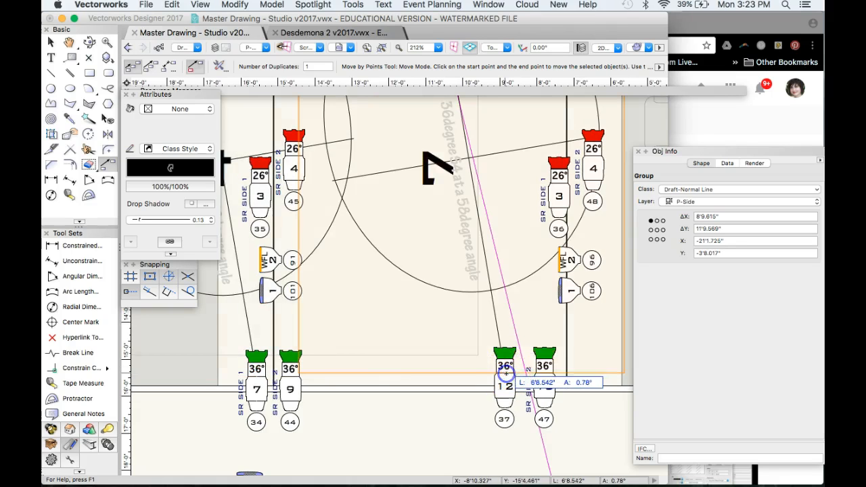
Step: Set the P-Side design layer to invisible and accept the layer settings
{"action": "scroll", "coordinate": [472, 431], "scroll_direction": "down", "scroll_amount": 5}
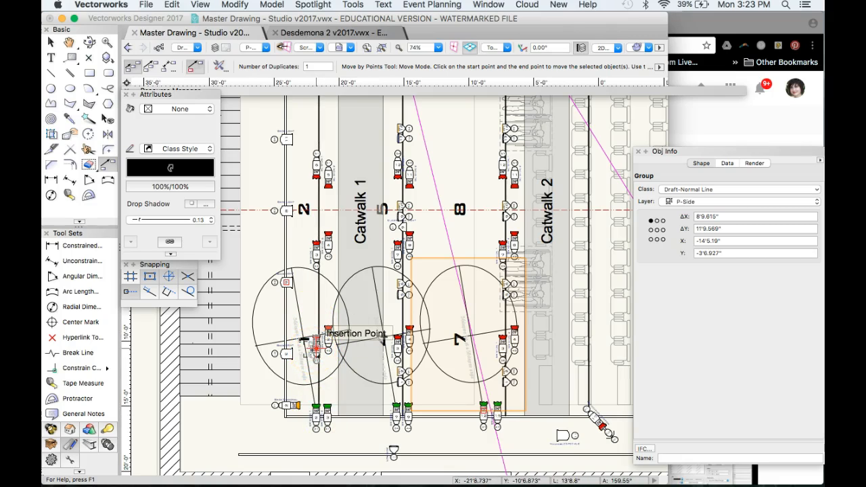
{"action": "scroll", "coordinate": [310, 409], "scroll_direction": "down", "scroll_amount": 4}
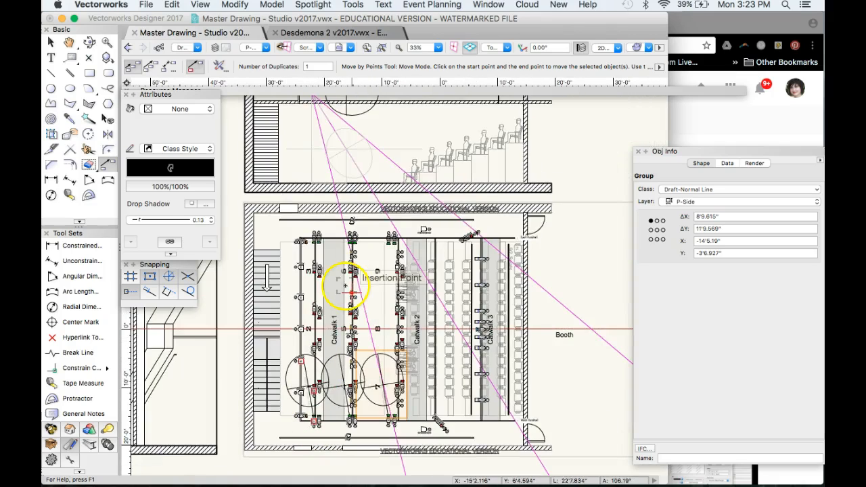
{"action": "left_click", "coordinate": [217, 50]}
{"action": "left_click", "coordinate": [196, 135]}
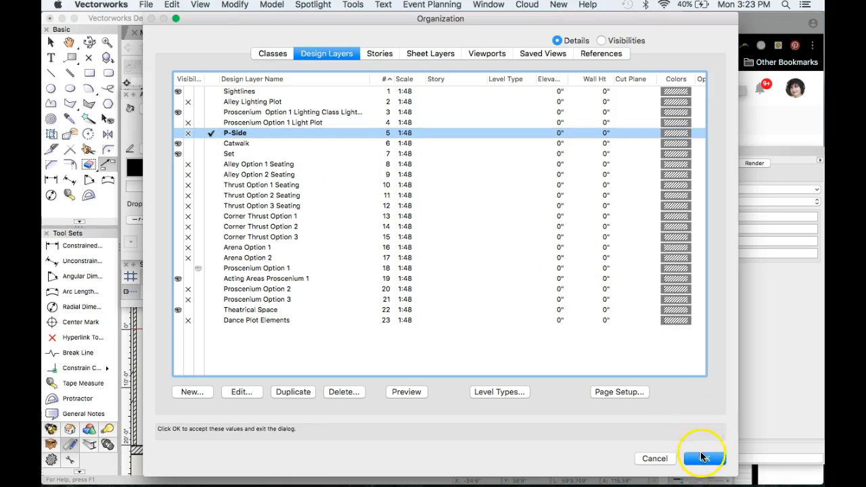
{"action": "left_click", "coordinate": [705, 459]}
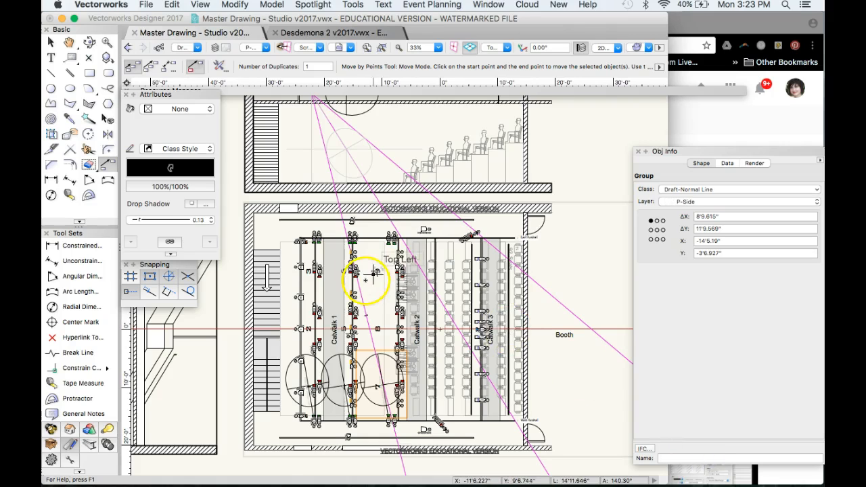
Step: Make the Proscenium Option 1 Lighting Class Light Plot design layer active, then check the design layer list without changing any settings
{"action": "scroll", "coordinate": [367, 280], "scroll_direction": "down", "scroll_amount": 2}
{"action": "left_click", "coordinate": [275, 108]}
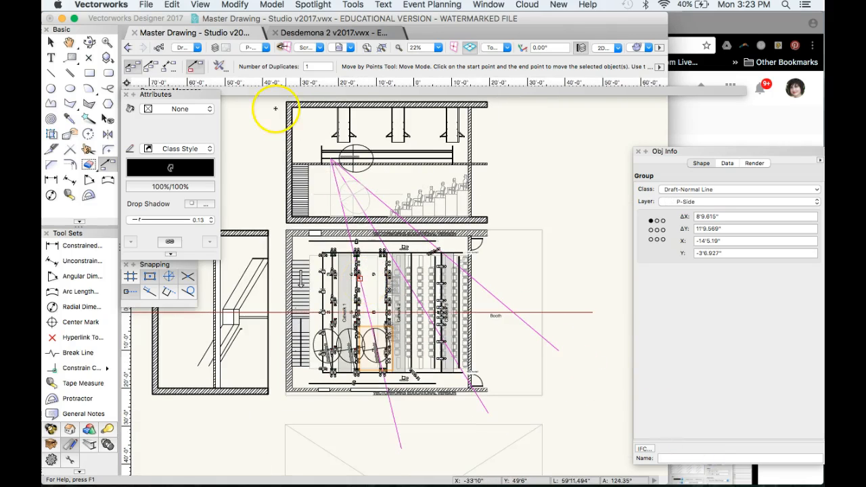
{"action": "left_click", "coordinate": [267, 49]}
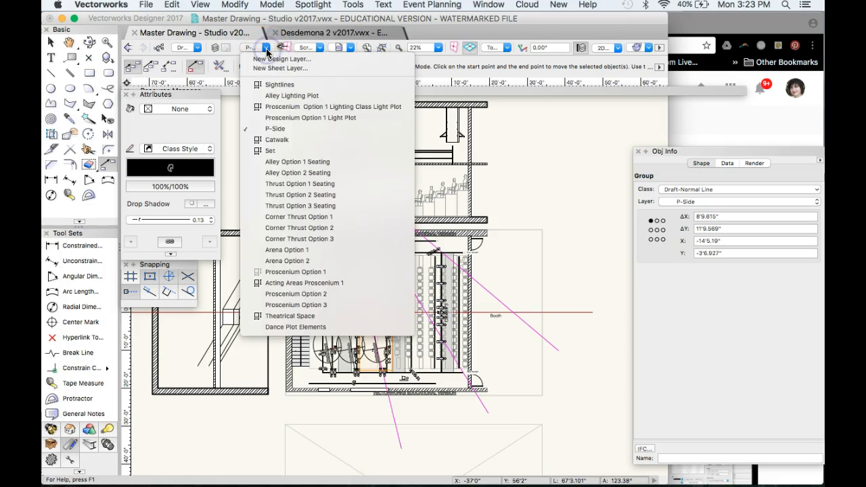
{"action": "left_click", "coordinate": [260, 133]}
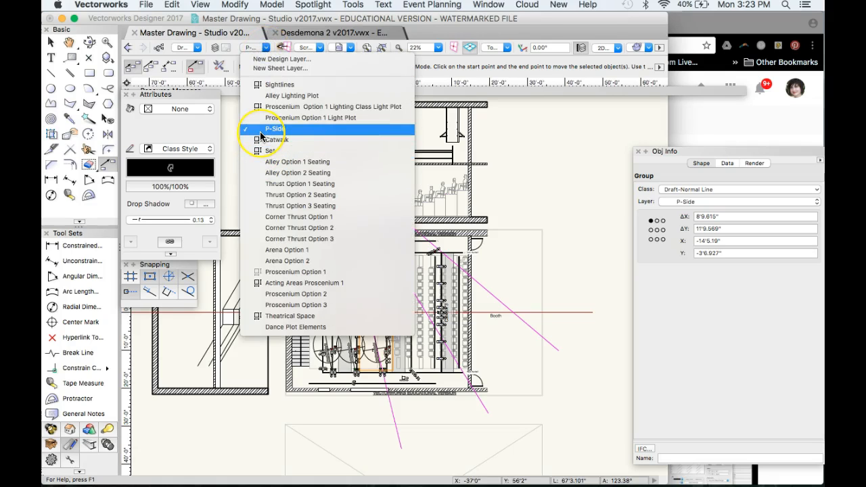
{"action": "left_click", "coordinate": [268, 111]}
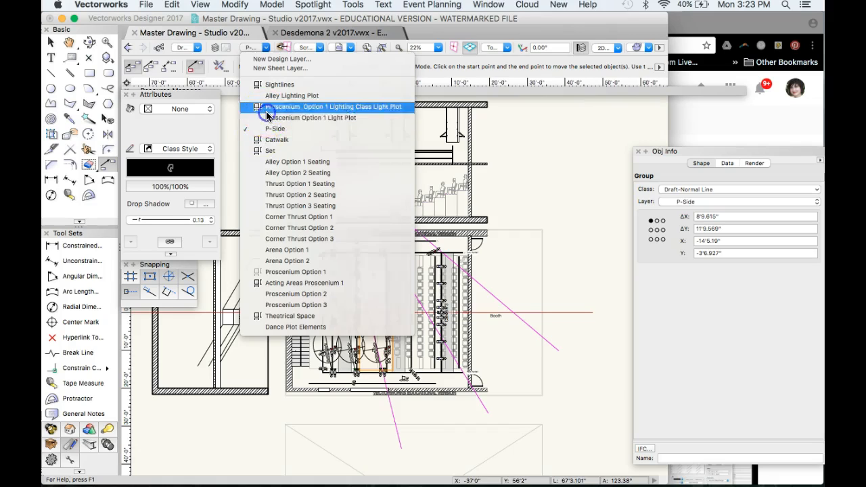
{"action": "left_click", "coordinate": [267, 112]}
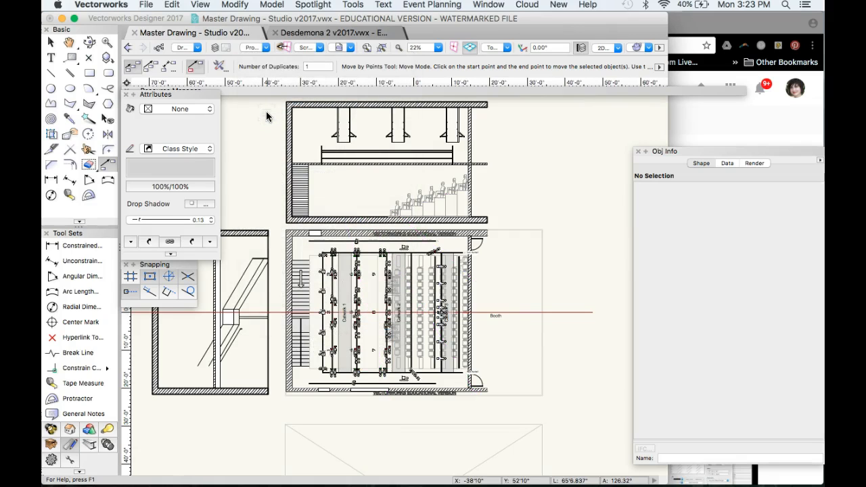
{"action": "left_click", "coordinate": [215, 49]}
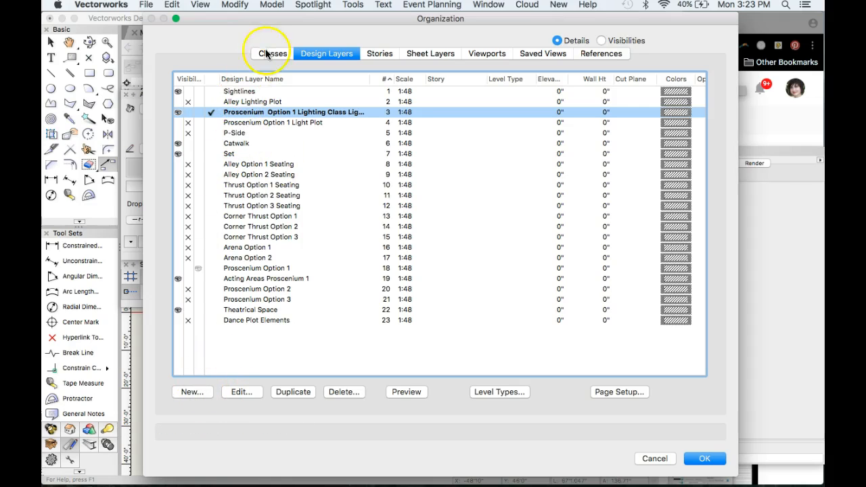
{"action": "left_click", "coordinate": [653, 458]}
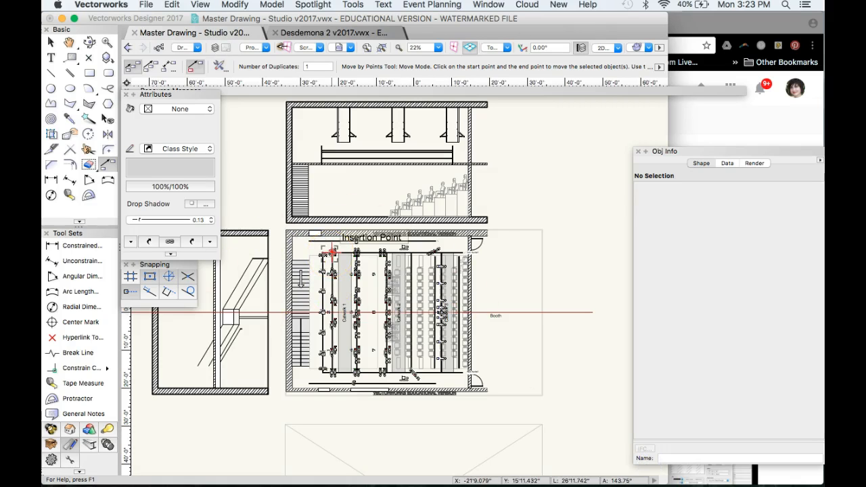
Step: Examine the SR side light units, their beam angles and positions around acting areas 1, 4 and 7
{"action": "scroll", "coordinate": [322, 350], "scroll_direction": "up", "scroll_amount": 2}
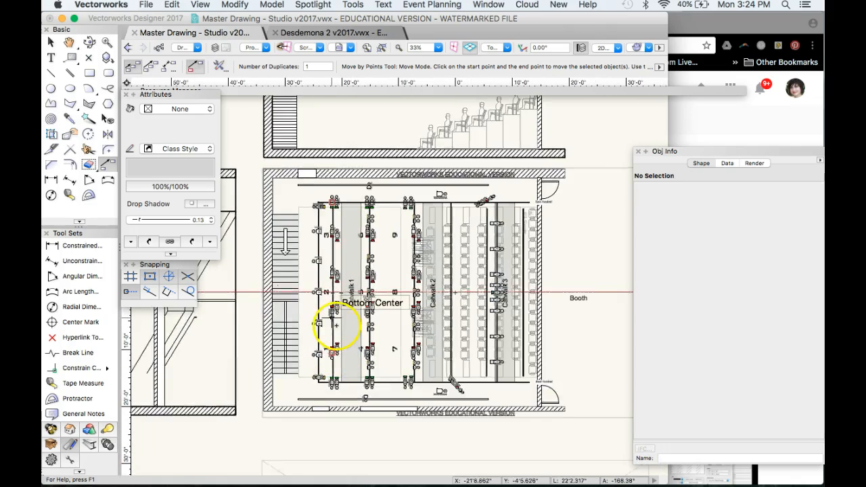
{"action": "scroll", "coordinate": [336, 326], "scroll_direction": "up", "scroll_amount": 2}
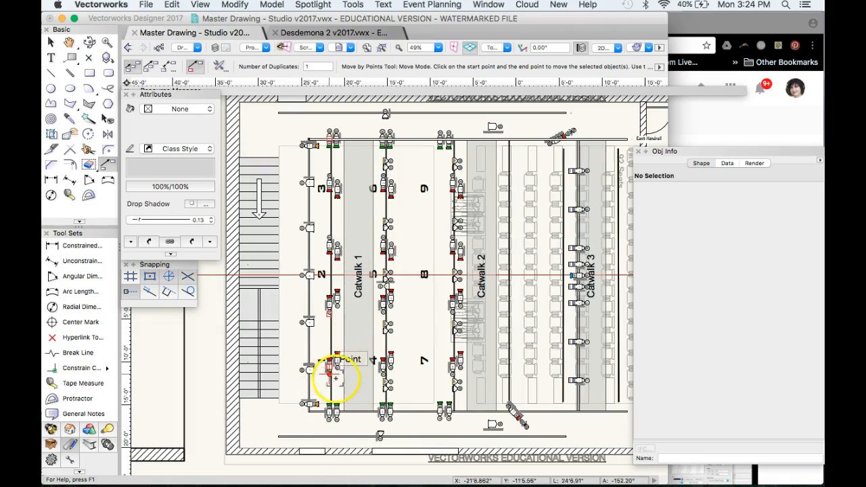
{"action": "scroll", "coordinate": [326, 413], "scroll_direction": "up", "scroll_amount": 4}
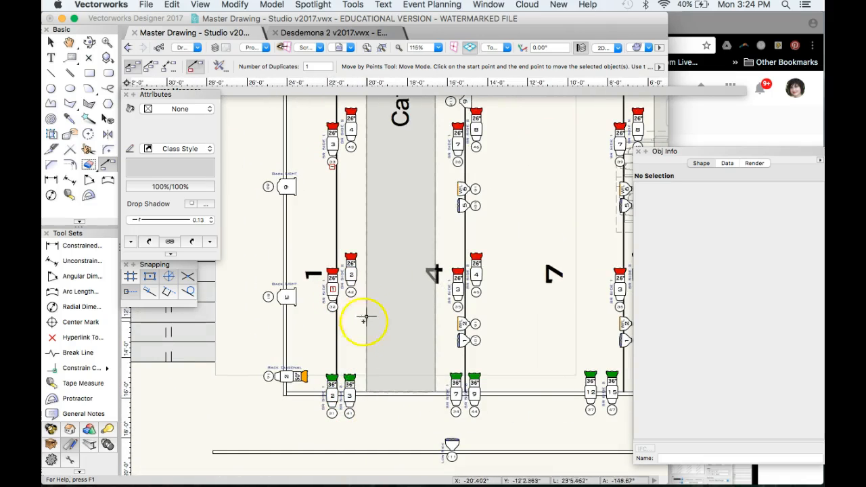
{"action": "left_click", "coordinate": [366, 392]}
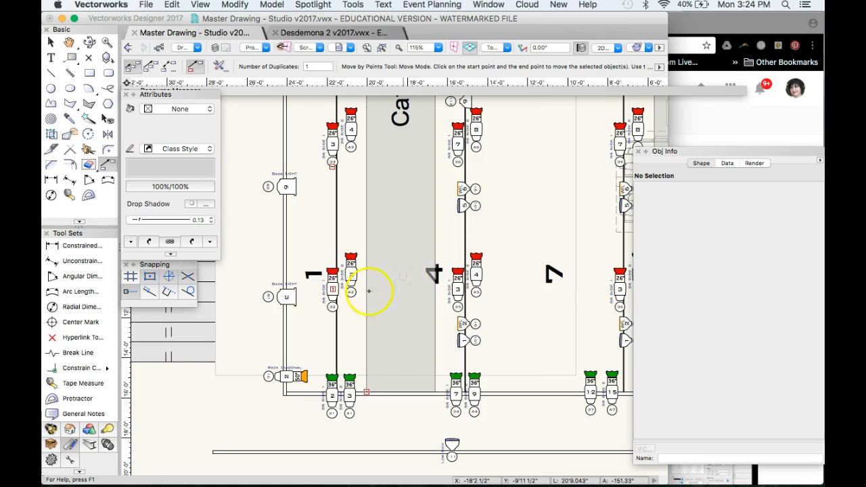
{"action": "scroll", "coordinate": [358, 365], "scroll_direction": "down", "scroll_amount": 2}
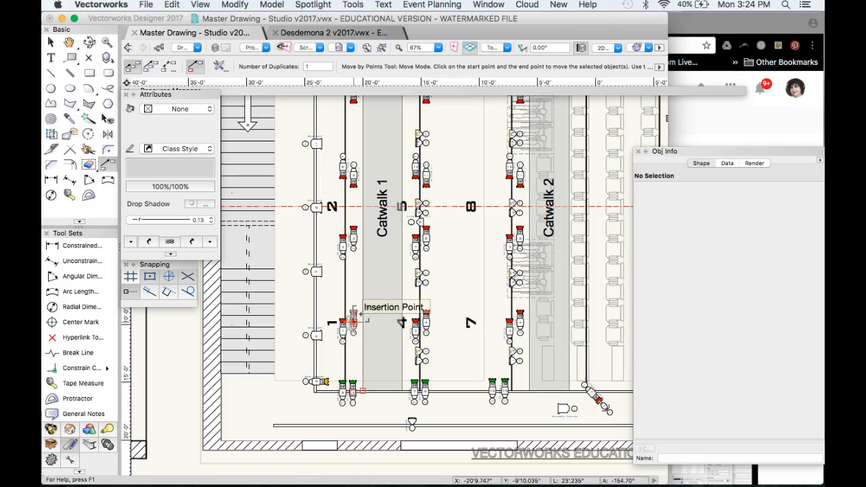
{"action": "left_click", "coordinate": [302, 350]}
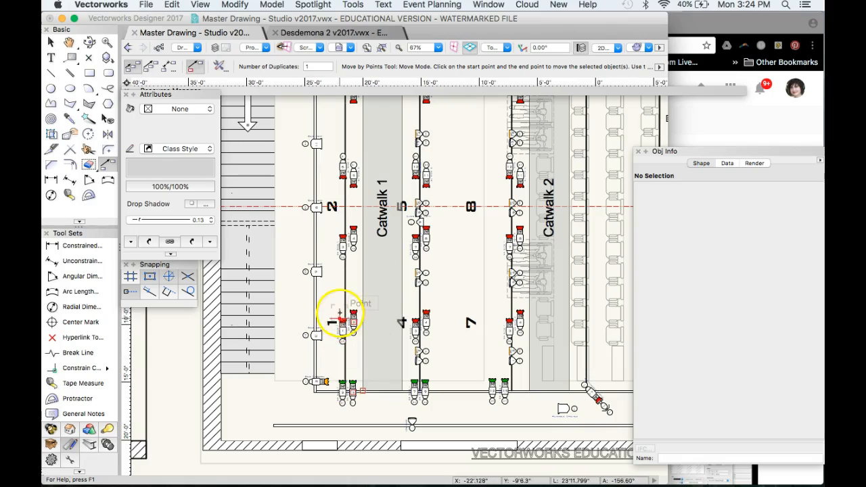
{"action": "scroll", "coordinate": [341, 318], "scroll_direction": "up", "scroll_amount": 5}
{"action": "scroll", "coordinate": [358, 318], "scroll_direction": "down", "scroll_amount": 5}
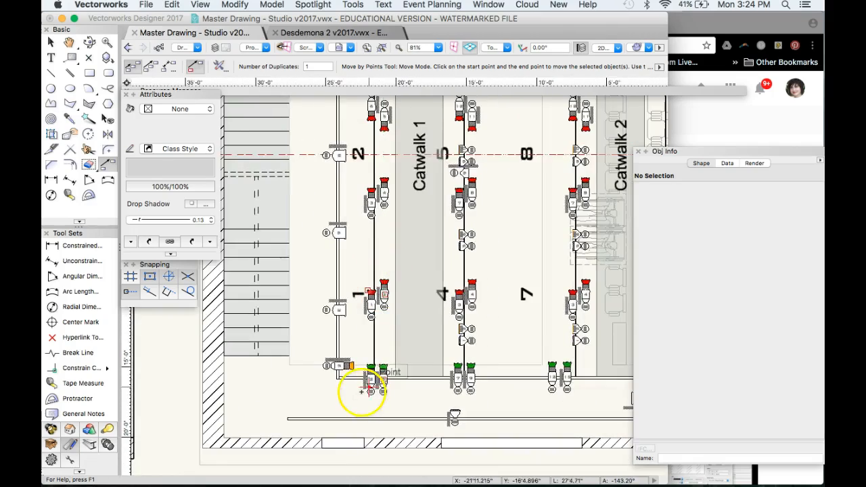
{"action": "scroll", "coordinate": [362, 392], "scroll_direction": "up", "scroll_amount": 3}
{"action": "scroll", "coordinate": [291, 422], "scroll_direction": "down", "scroll_amount": 4}
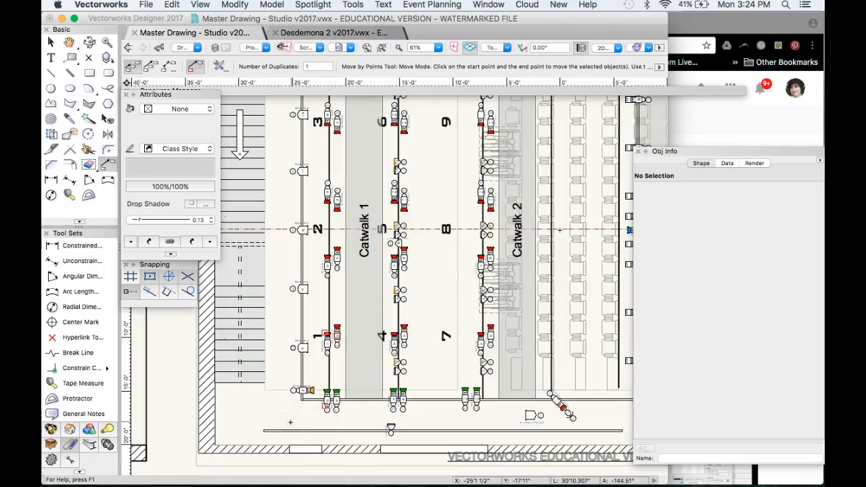
Step: Examine the whole light plot and the front light units hung along Catwalk 3
{"action": "scroll", "coordinate": [290, 423], "scroll_direction": "down", "scroll_amount": 1}
{"action": "scroll", "coordinate": [285, 404], "scroll_direction": "up", "scroll_amount": 3}
{"action": "scroll", "coordinate": [284, 404], "scroll_direction": "down", "scroll_amount": 2}
{"action": "scroll", "coordinate": [318, 372], "scroll_direction": "down", "scroll_amount": 3}
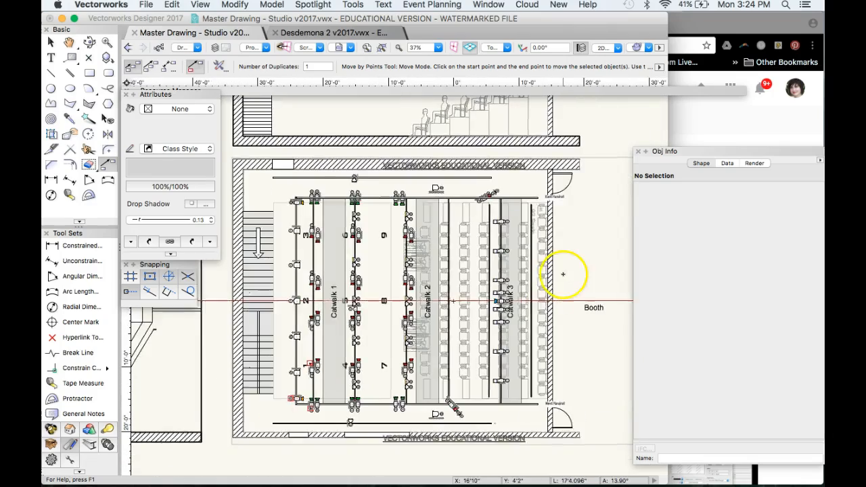
{"action": "scroll", "coordinate": [565, 277], "scroll_direction": "up", "scroll_amount": 3}
{"action": "scroll", "coordinate": [421, 296], "scroll_direction": "up", "scroll_amount": 3}
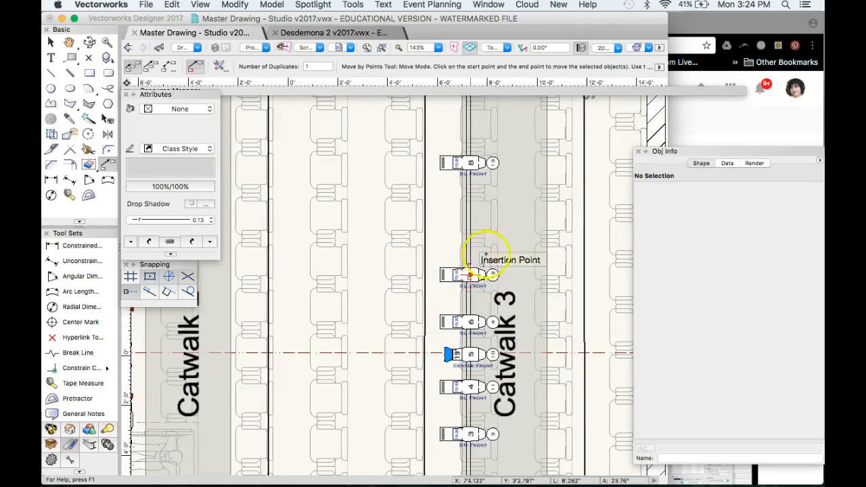
{"action": "scroll", "coordinate": [457, 281], "scroll_direction": "down", "scroll_amount": 5}
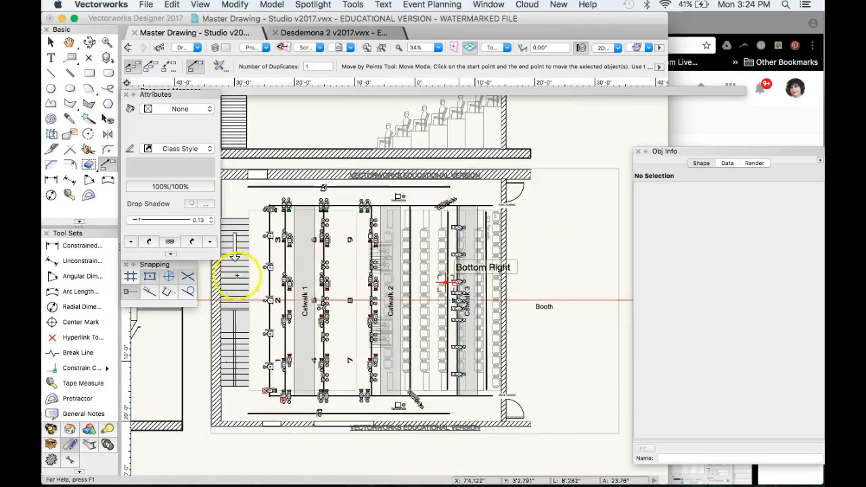
Step: Examine the back light and SL side light units around acting area 3
{"action": "scroll", "coordinate": [224, 267], "scroll_direction": "up", "scroll_amount": 2}
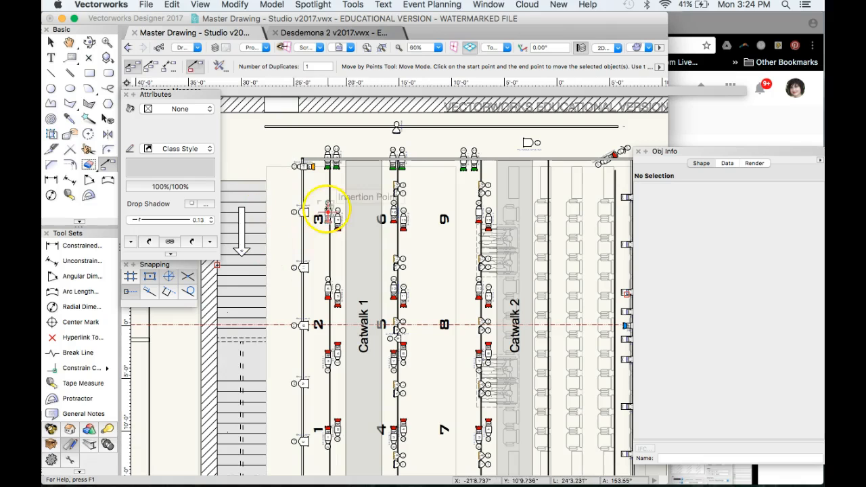
{"action": "scroll", "coordinate": [290, 196], "scroll_direction": "up", "scroll_amount": 6}
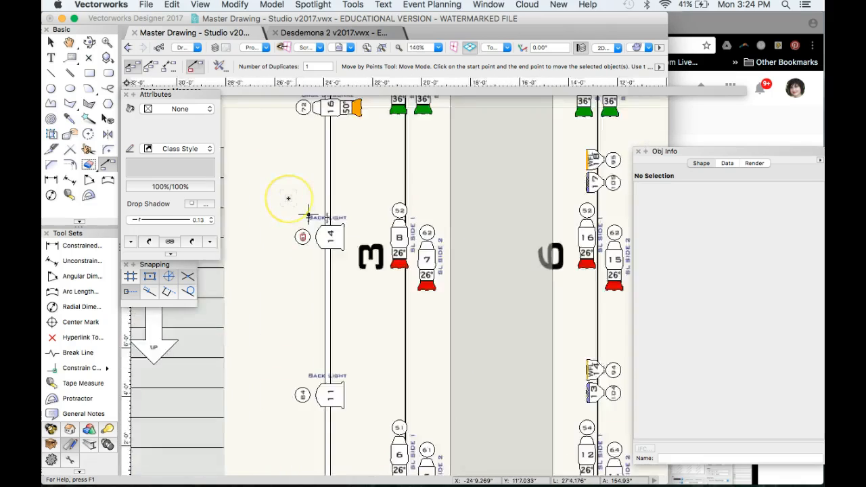
{"action": "scroll", "coordinate": [329, 233], "scroll_direction": "down", "scroll_amount": 4}
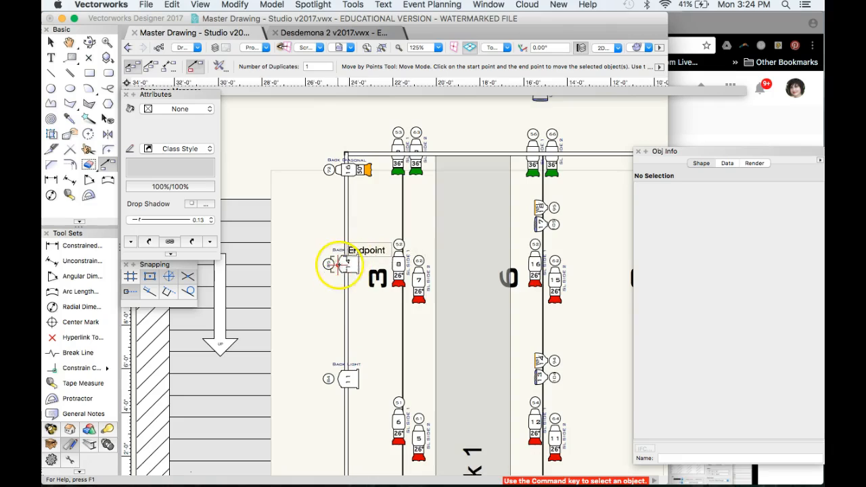
{"action": "scroll", "coordinate": [337, 264], "scroll_direction": "up", "scroll_amount": 2}
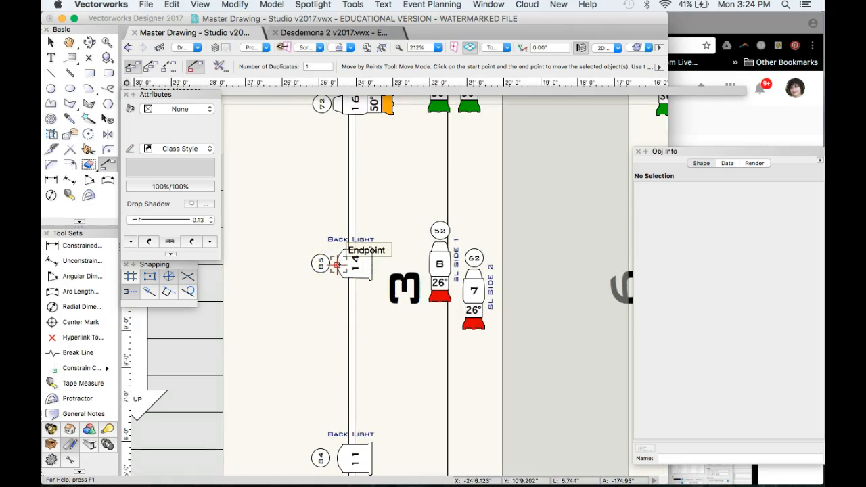